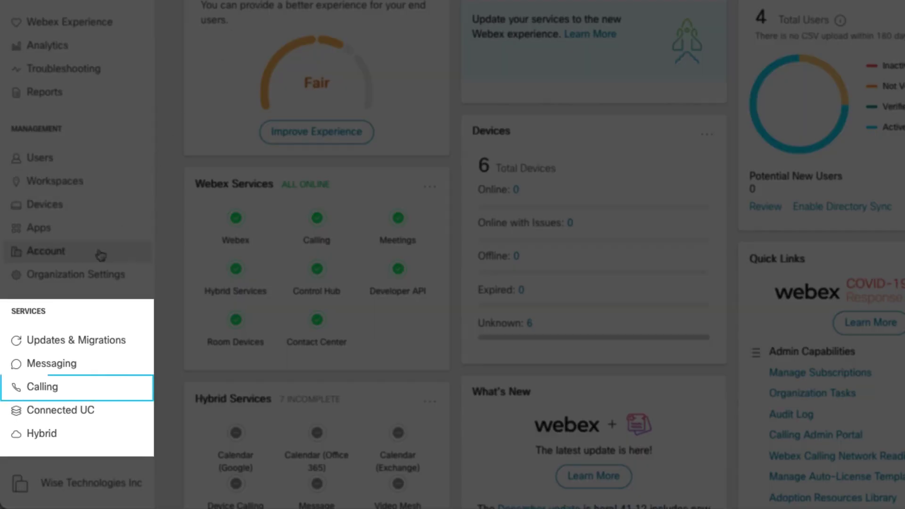
- Open the Calling service from the Services section of the sidebar
click(61, 383)
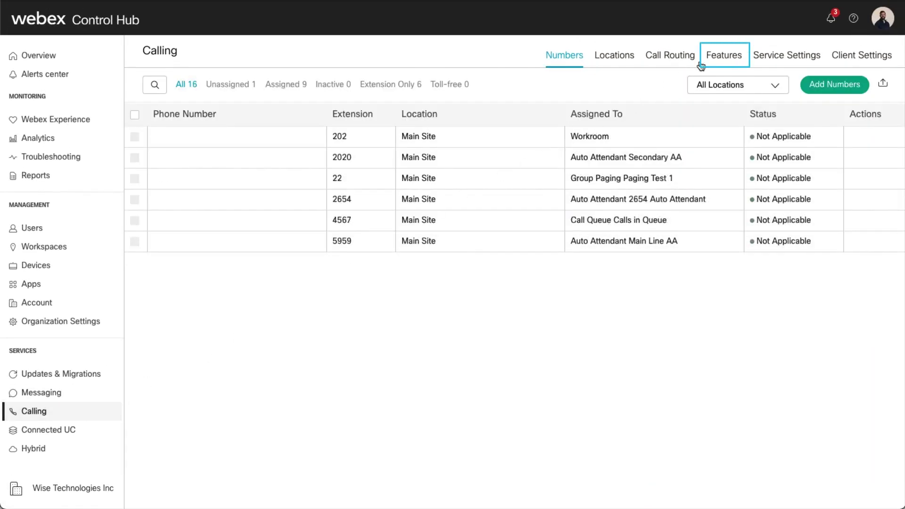
- Start a new call queue from the Features > Call Queue list
click(712, 60)
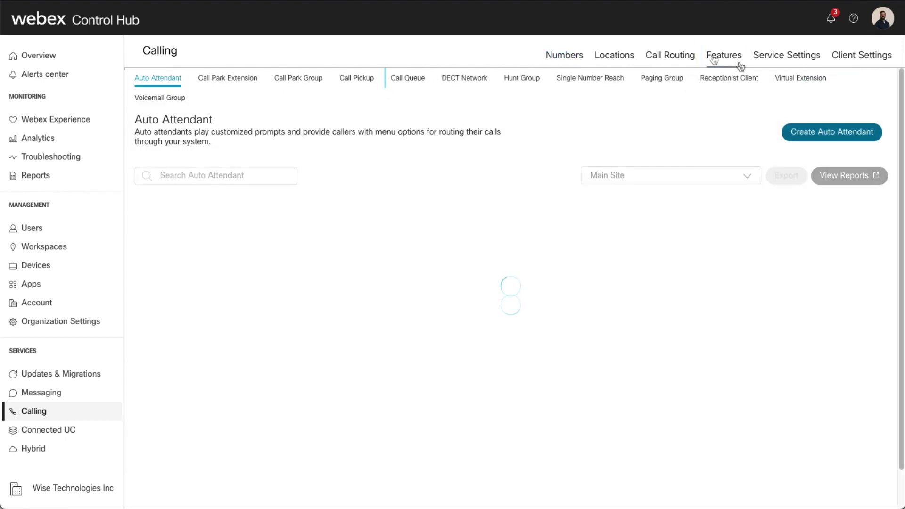
click(418, 86)
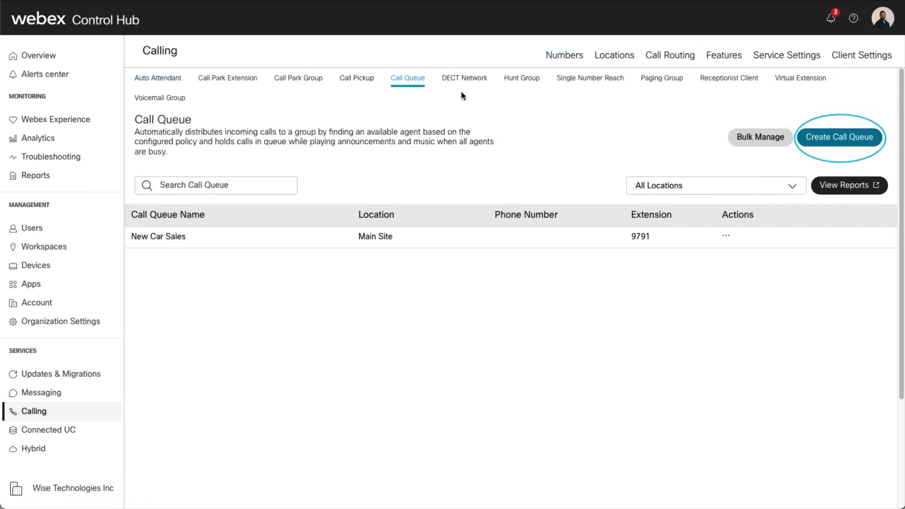
click(835, 142)
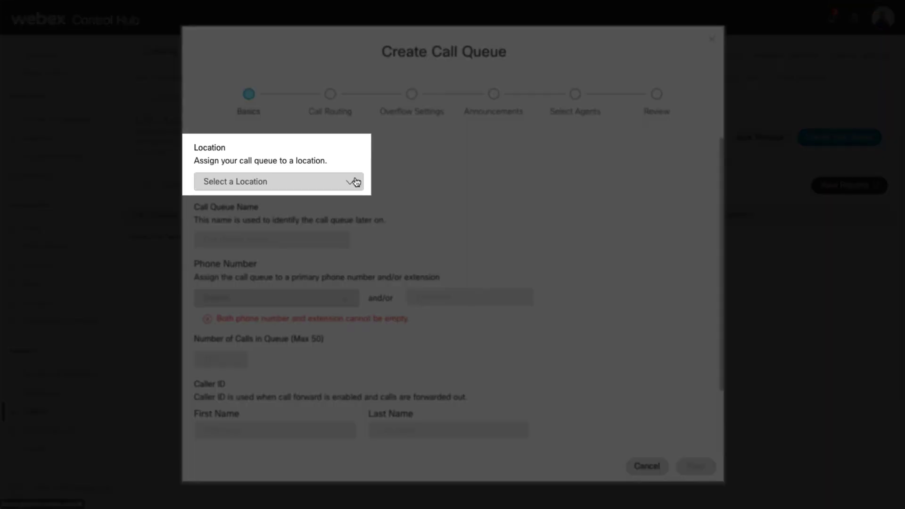
- Assign the queue to Main Site, name it 'Calls in Queue', extension 4567, queue limit 10
click(348, 181)
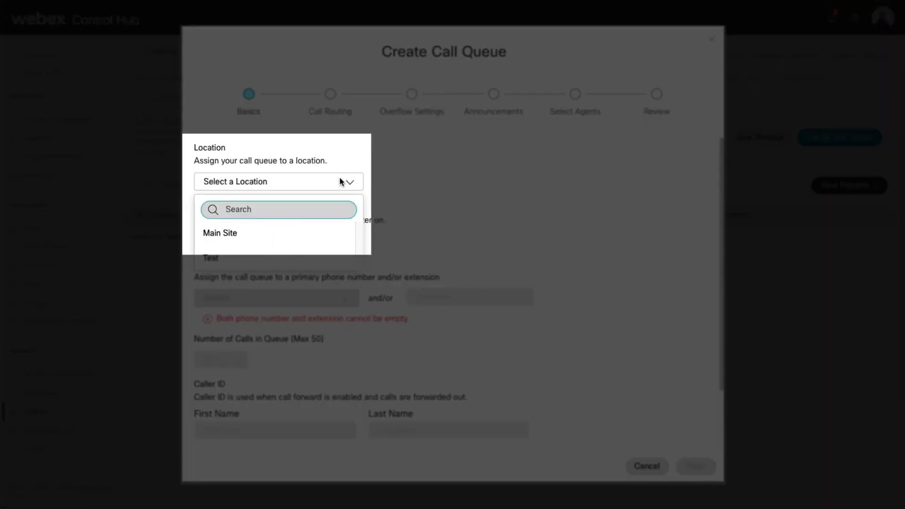
click(261, 233)
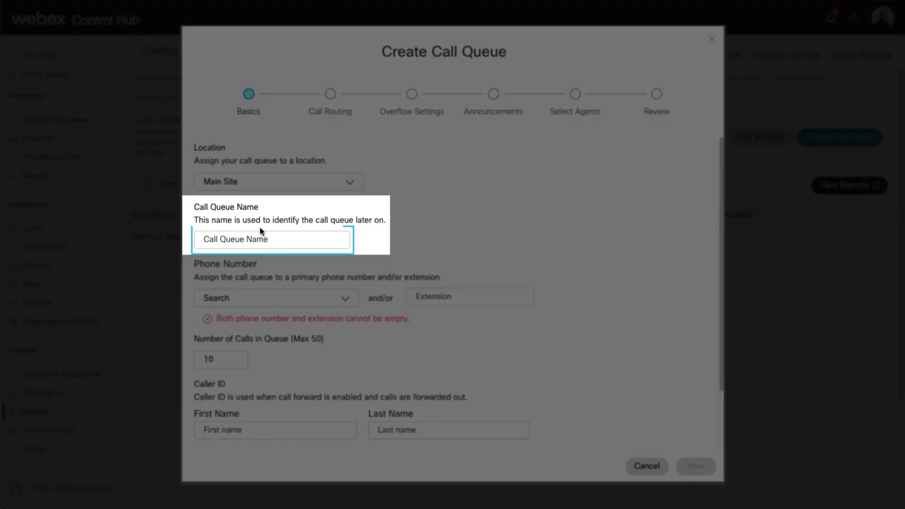
click(267, 239)
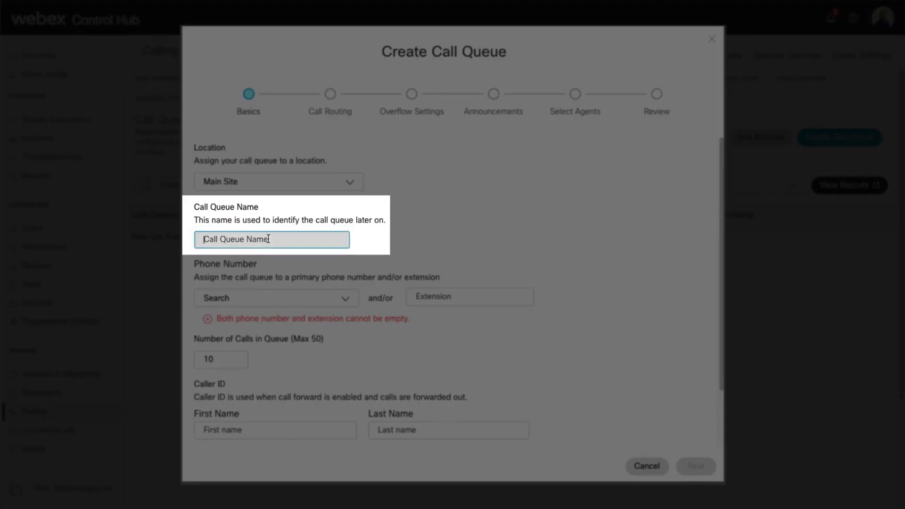
text(Calls in Queue)
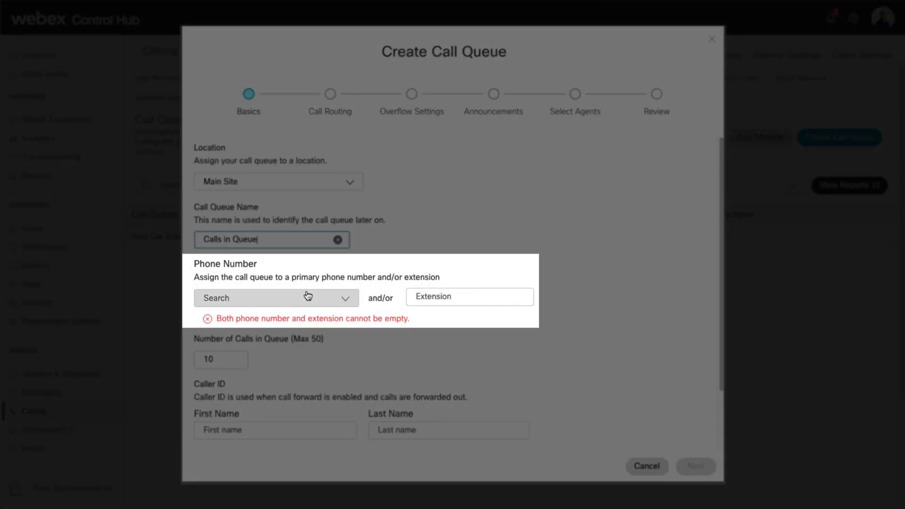
click(422, 296)
text(4567)
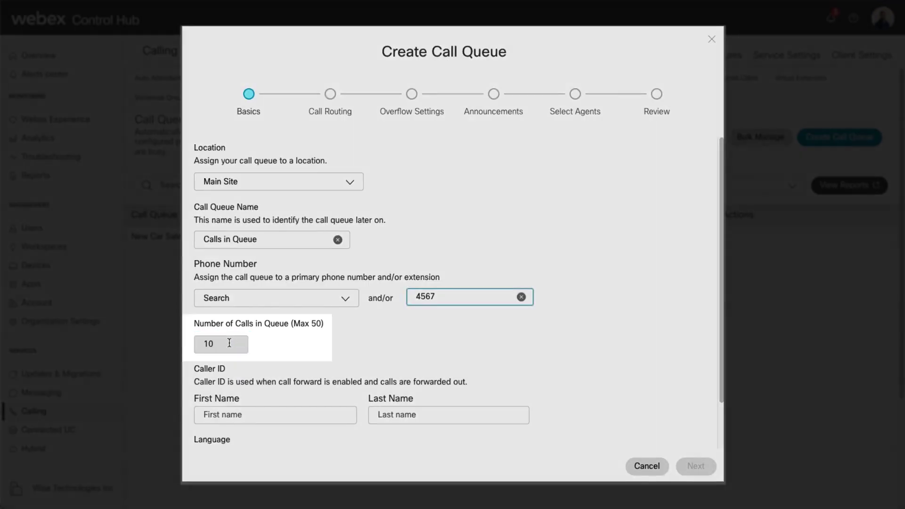
click(230, 343)
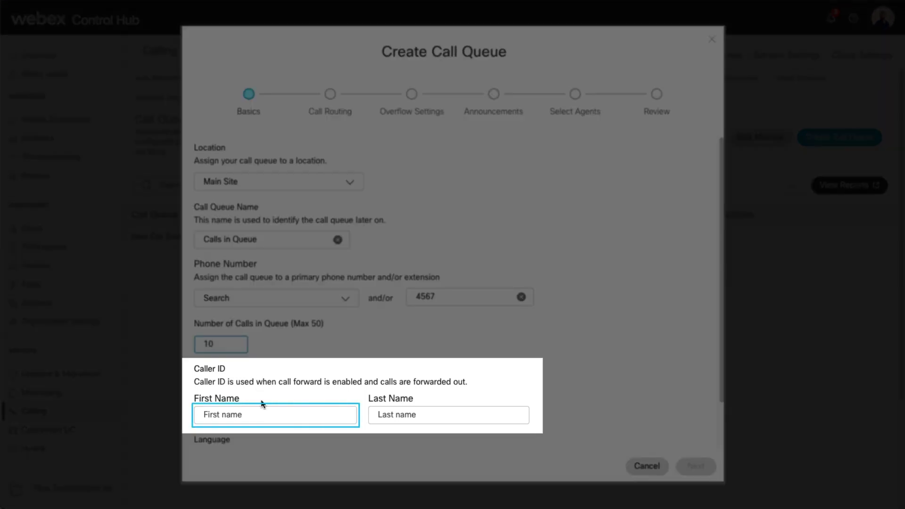
- Set the caller ID name to 'Call' 'Queue' and the queue language to English
click(264, 413)
text(Call)
key(Tab)
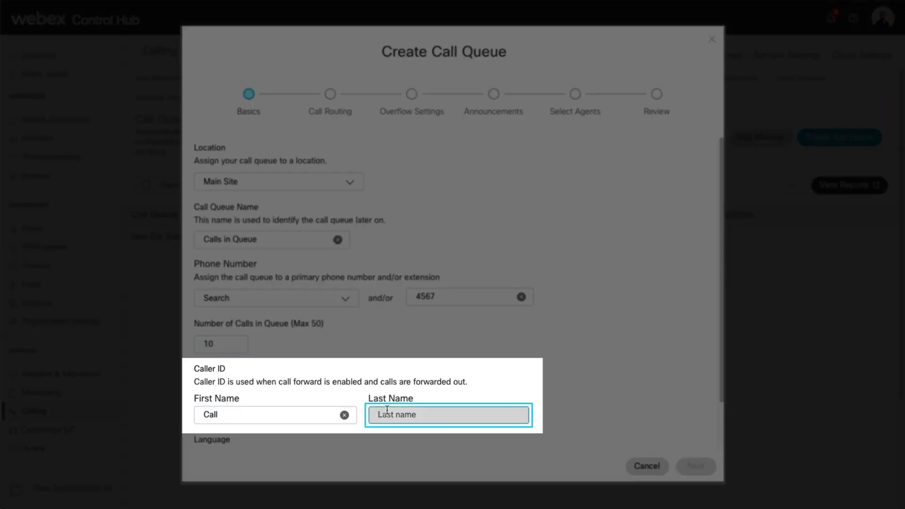
text(Queue)
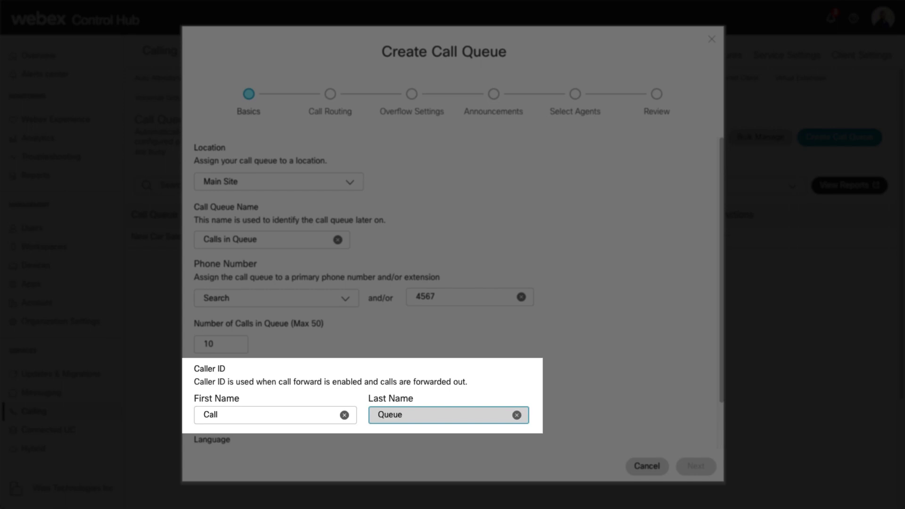
scroll(386, 412, down, 1)
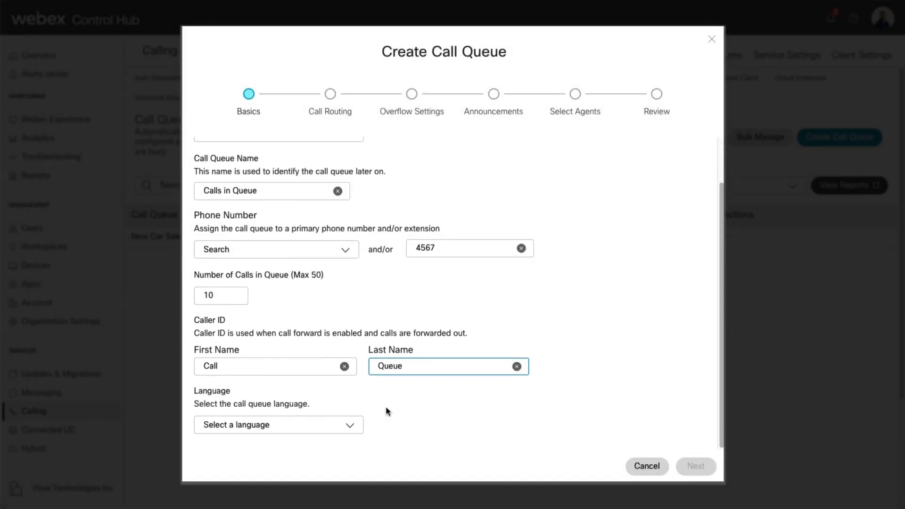
click(339, 425)
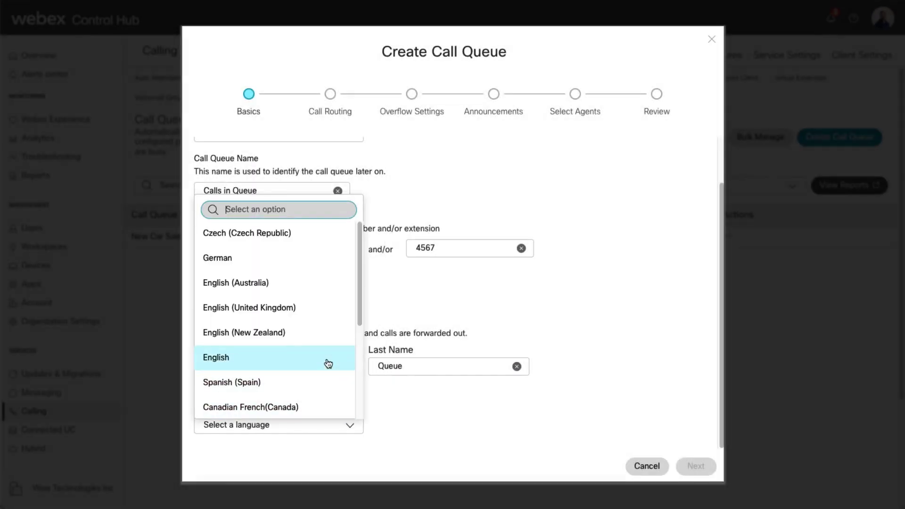
click(328, 362)
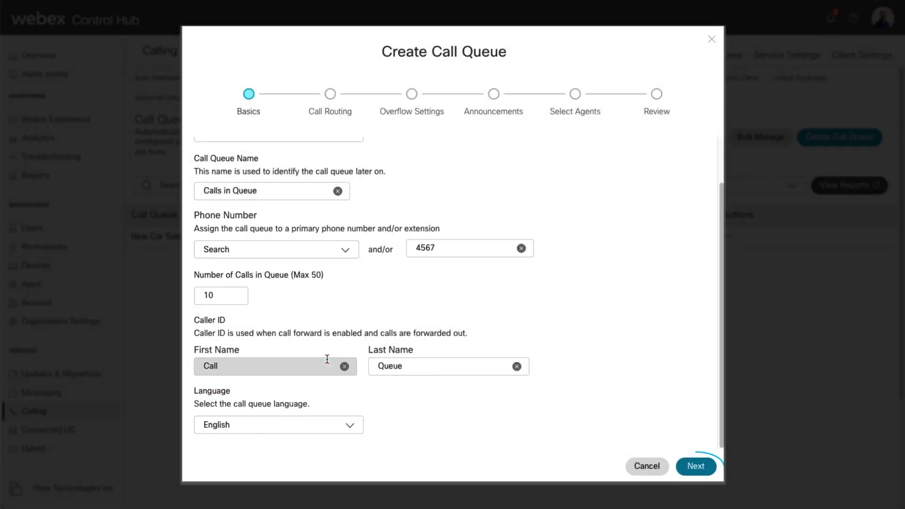
click(699, 466)
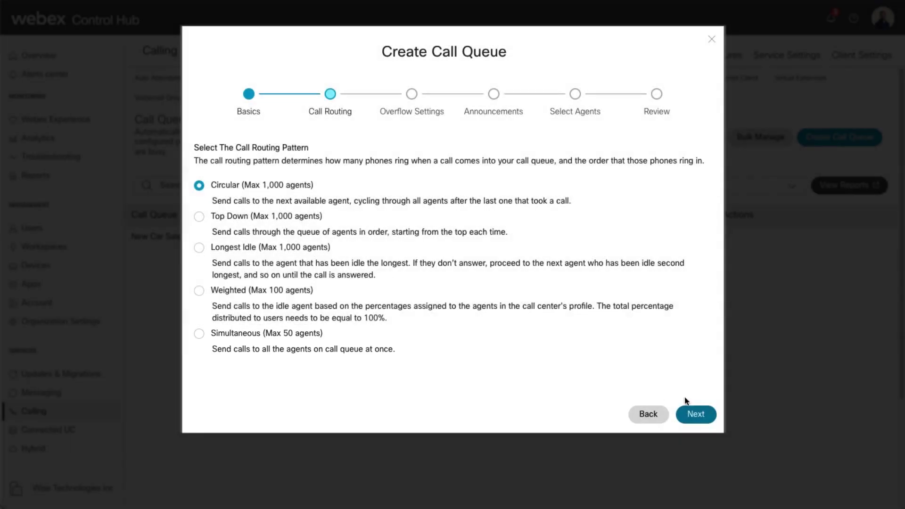
- Keep the Circular routing pattern and advance to Overflow Settings
click(696, 414)
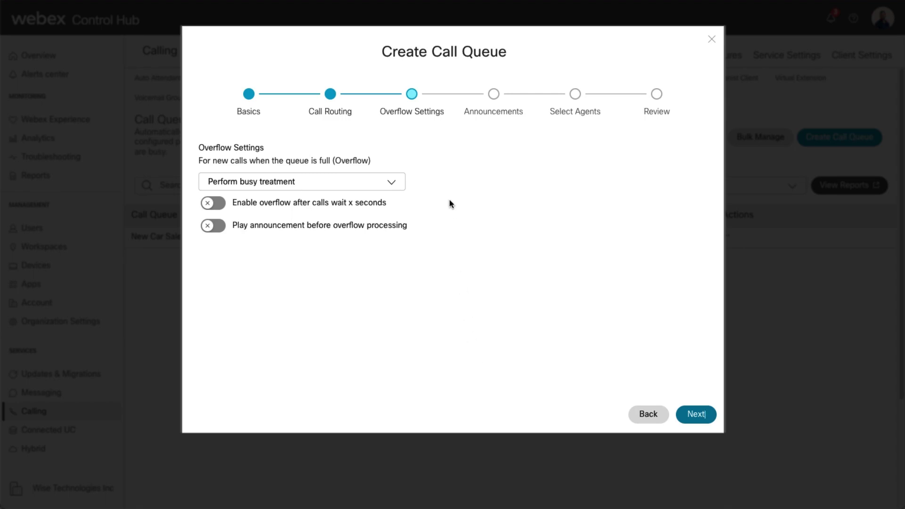
- Keep busy treatment, overflow after a 30-second wait, and play the default announcement first
click(371, 183)
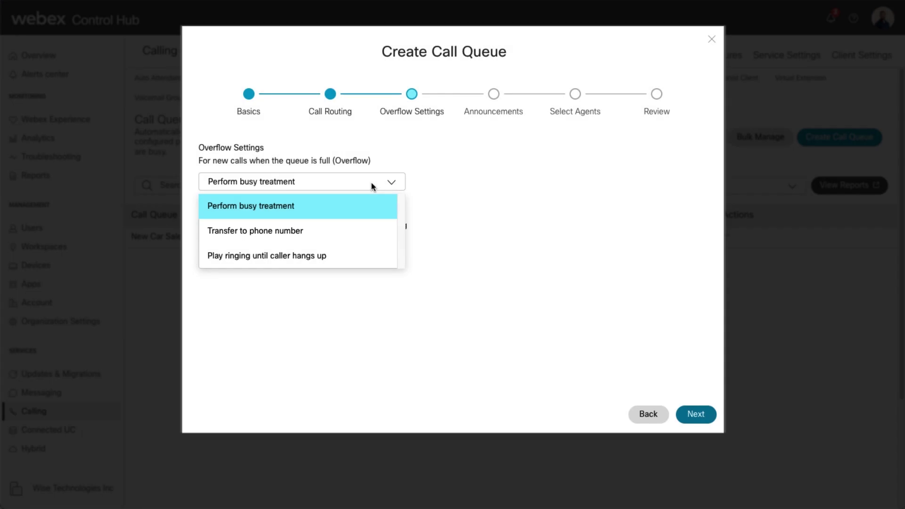
click(372, 182)
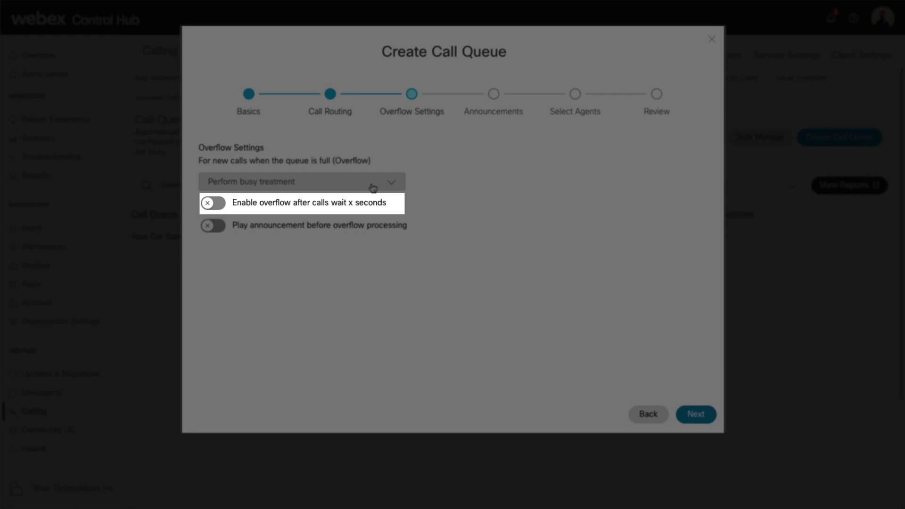
click(370, 208)
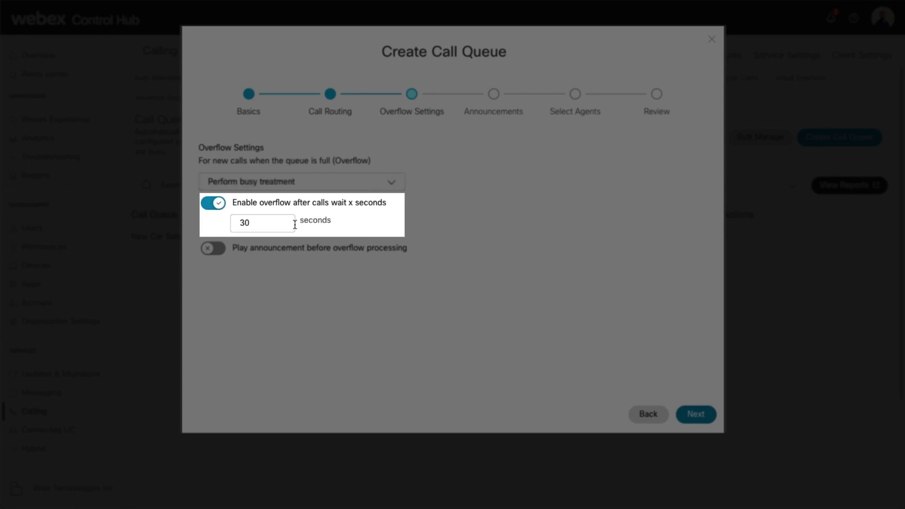
click(274, 227)
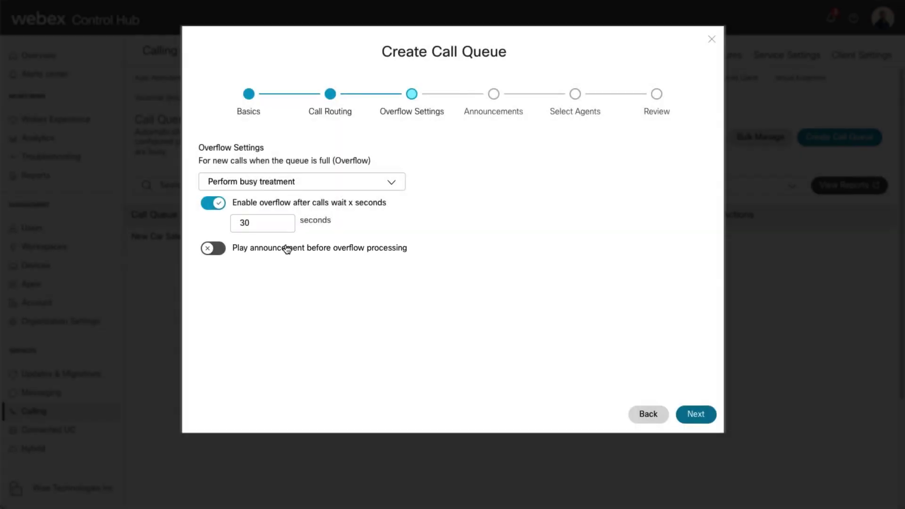
click(287, 249)
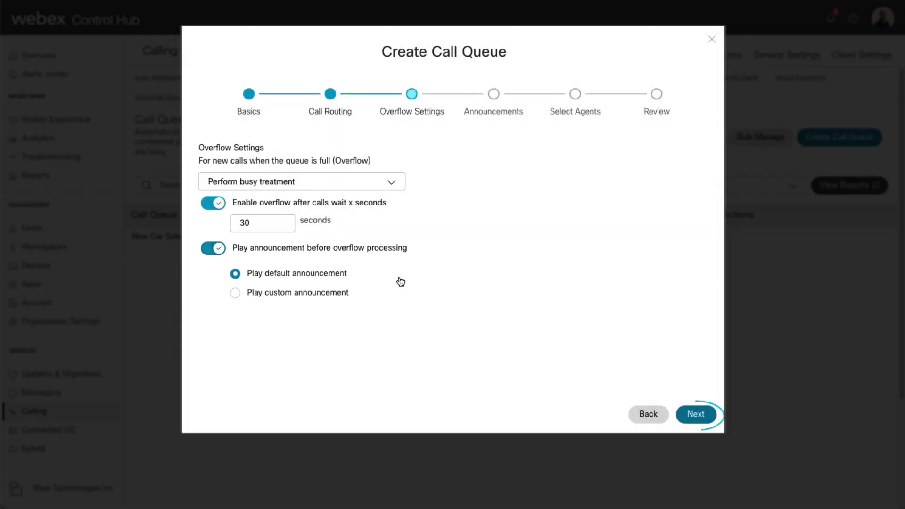
click(702, 419)
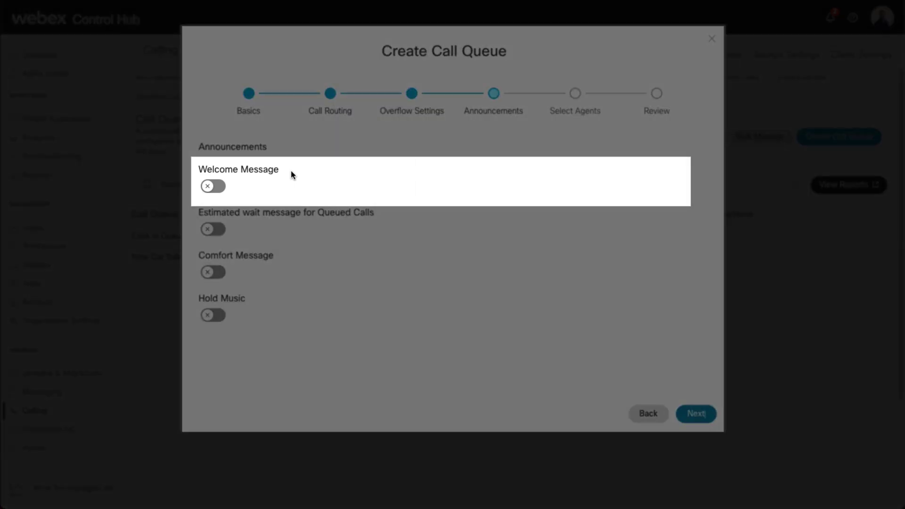
- Enable a mandatory welcome message, estimated wait message, 10-second comfort message and default hold music
click(213, 186)
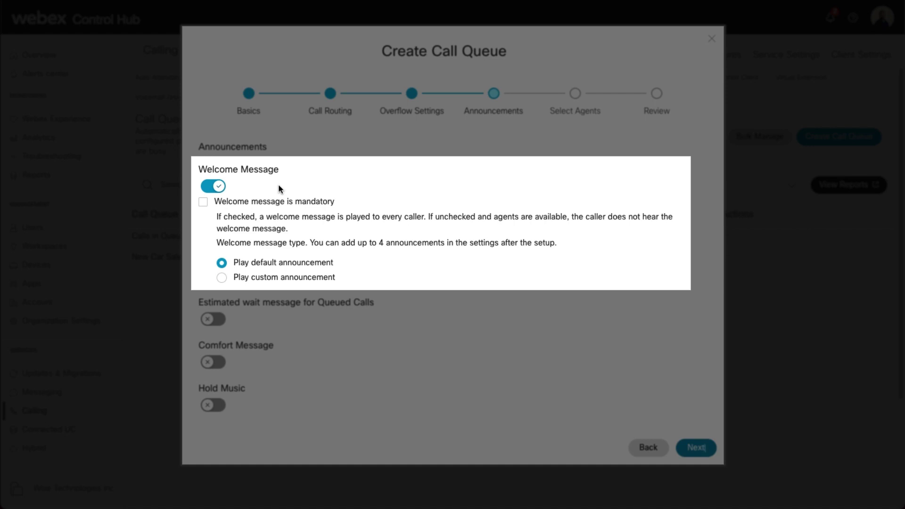
click(203, 204)
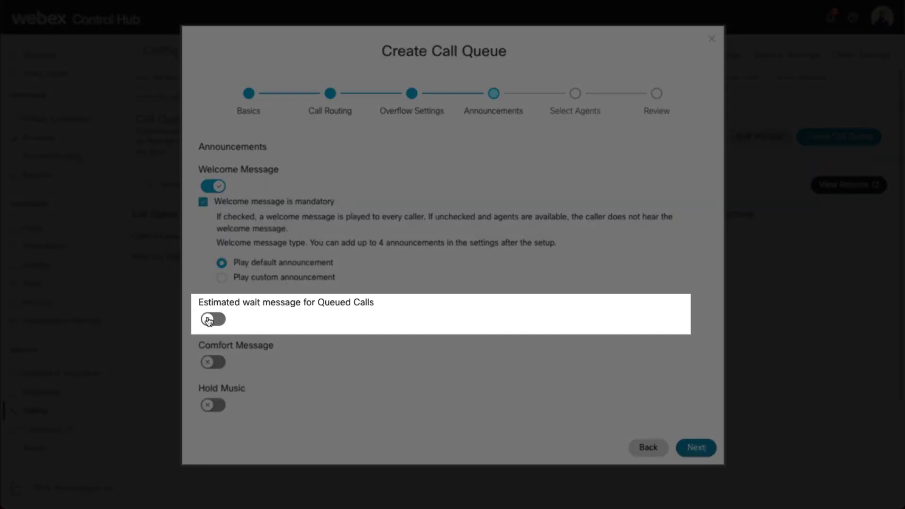
click(208, 320)
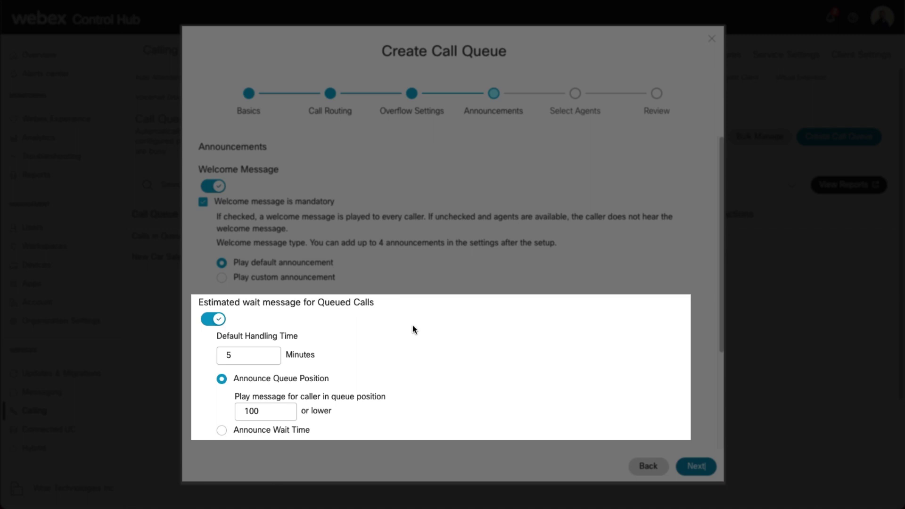
scroll(415, 321, down, 3)
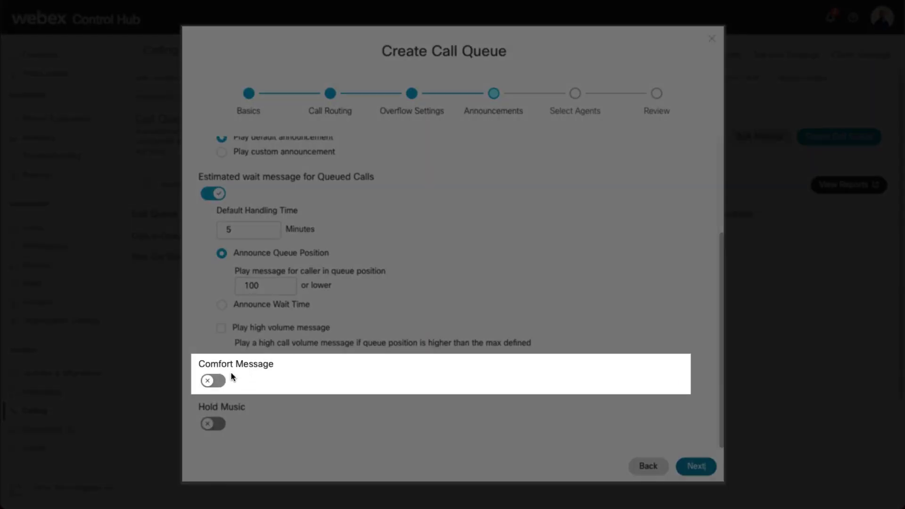
click(215, 381)
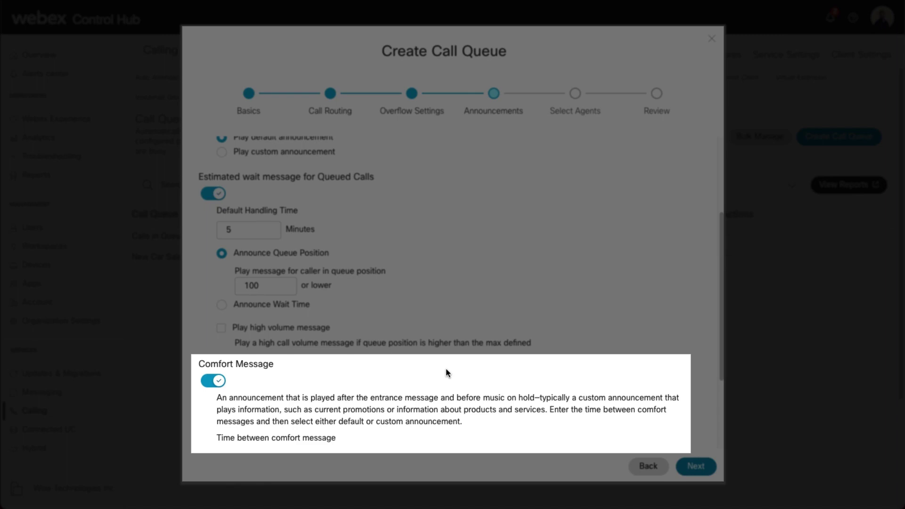
scroll(415, 369, down, 3)
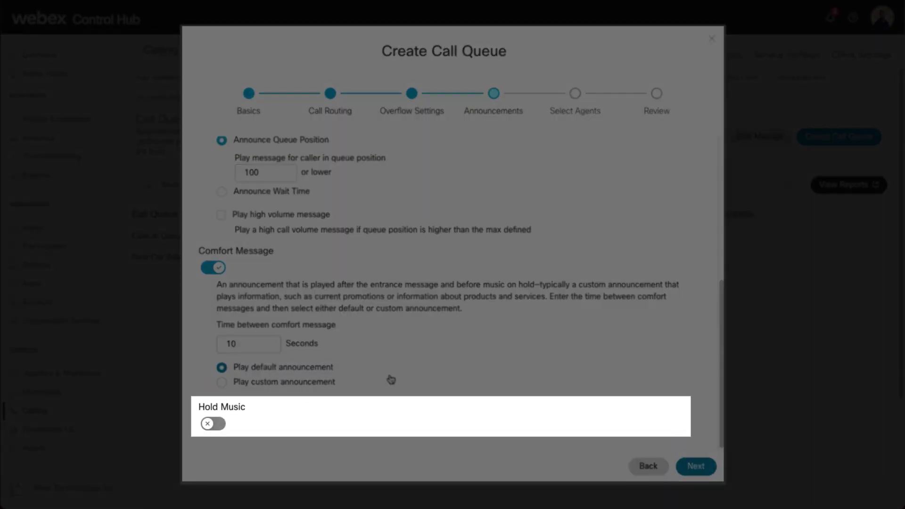
click(213, 424)
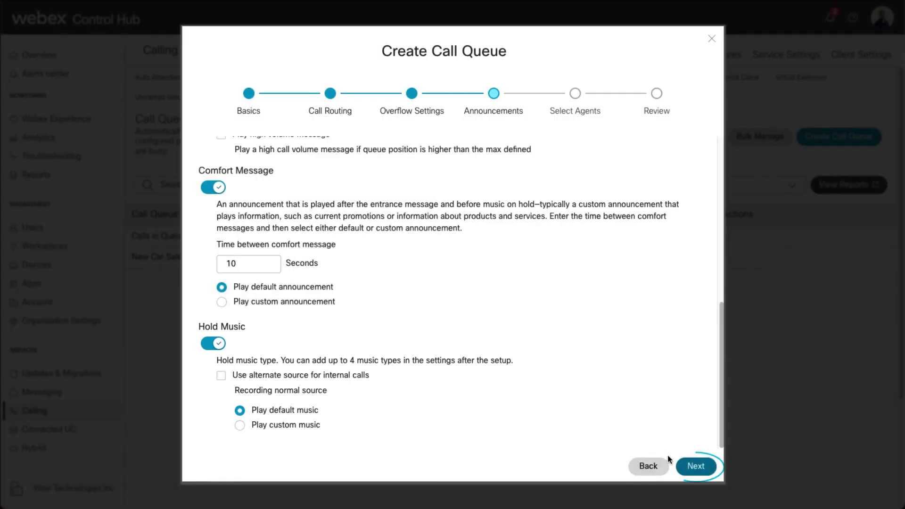
click(696, 466)
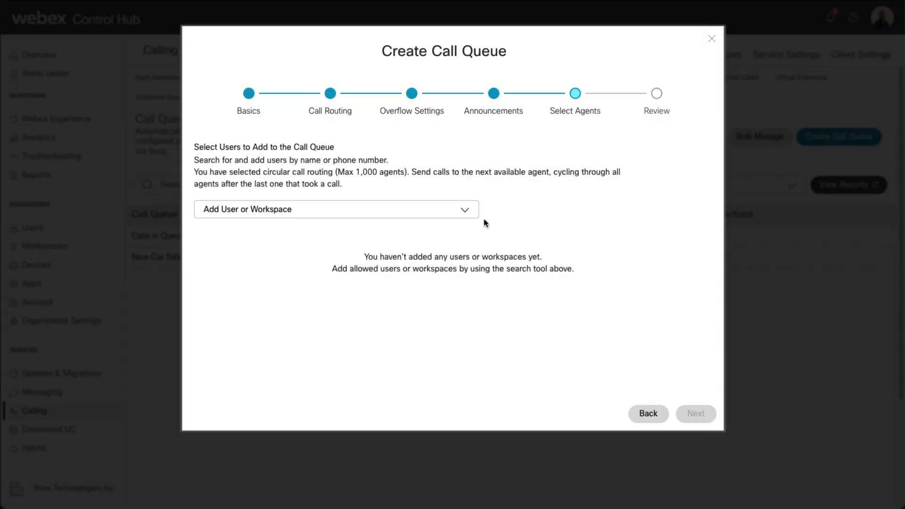
- Add the Workroom workspace (Ext 202) as the queue's agent and go to Review
click(471, 211)
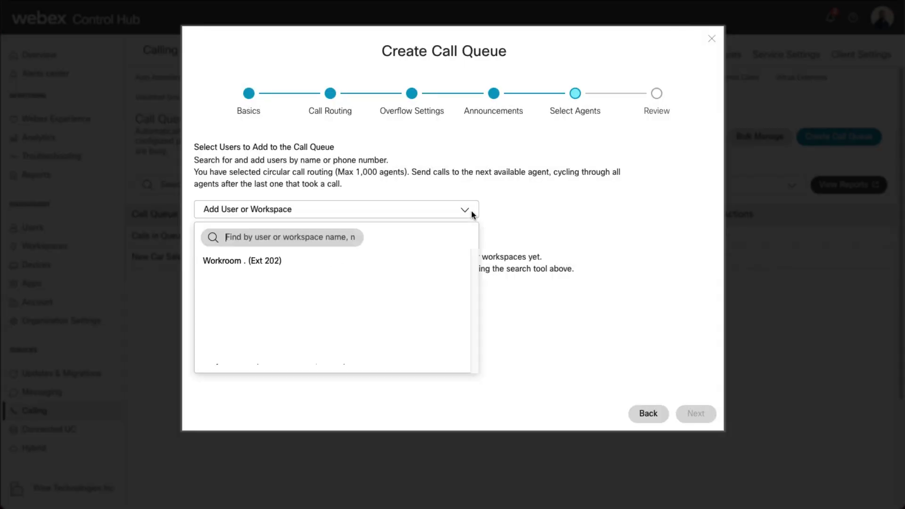
click(378, 255)
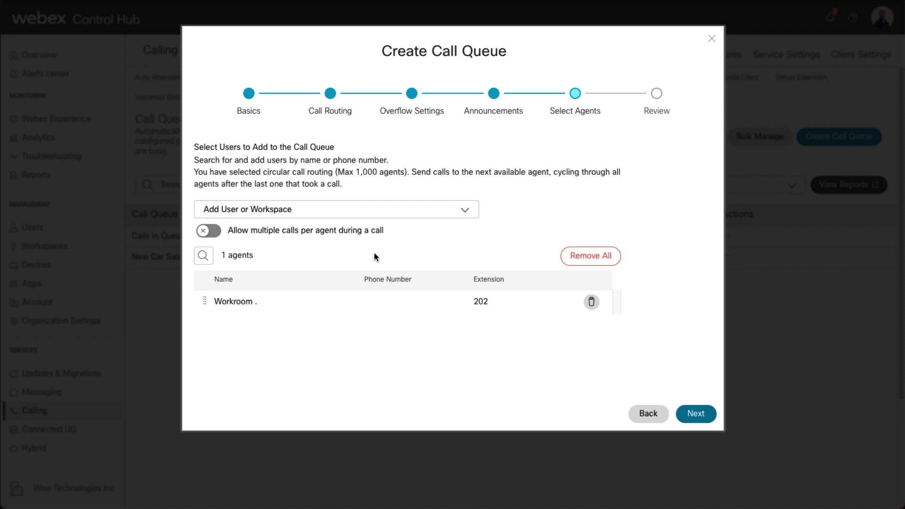
click(695, 413)
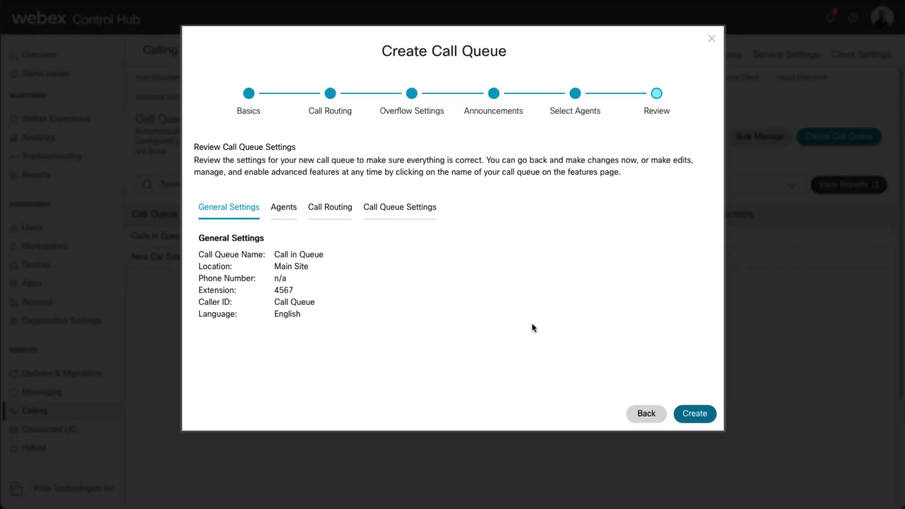
- Create the 'Call in Queue' queue and return to the Call Queue list
click(693, 413)
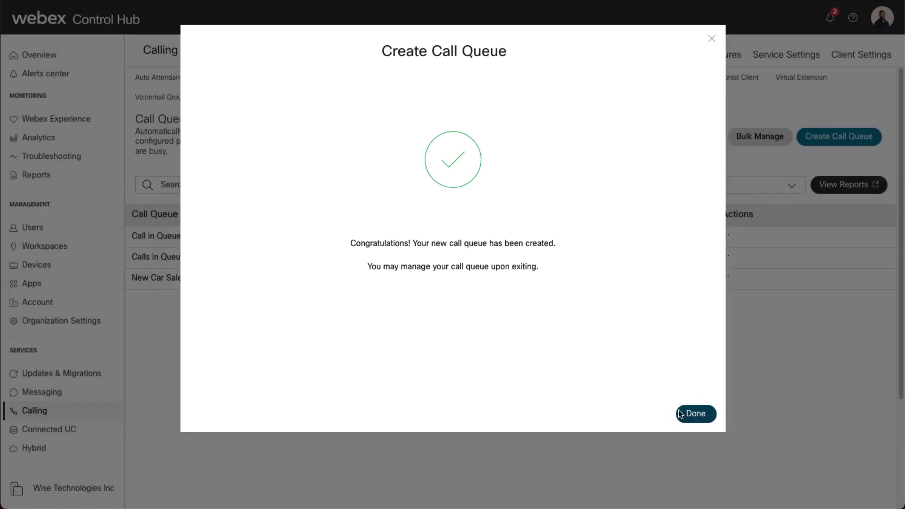
click(689, 413)
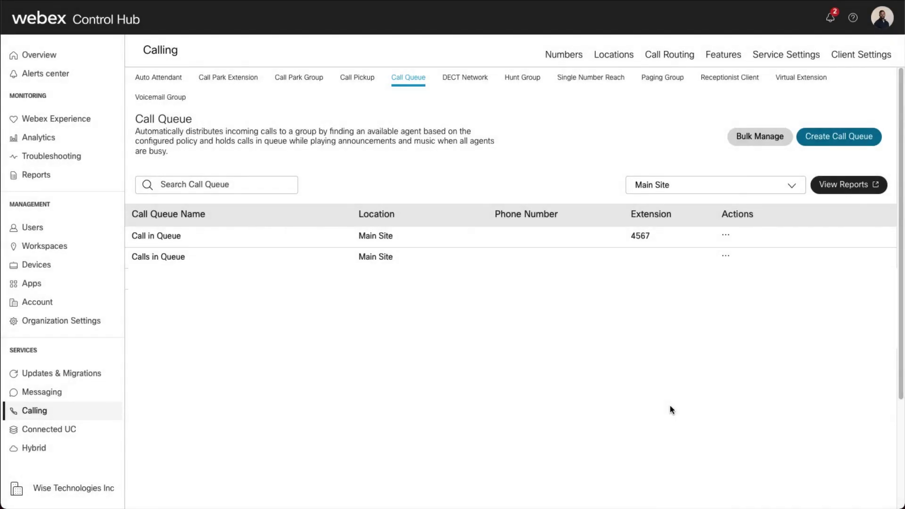